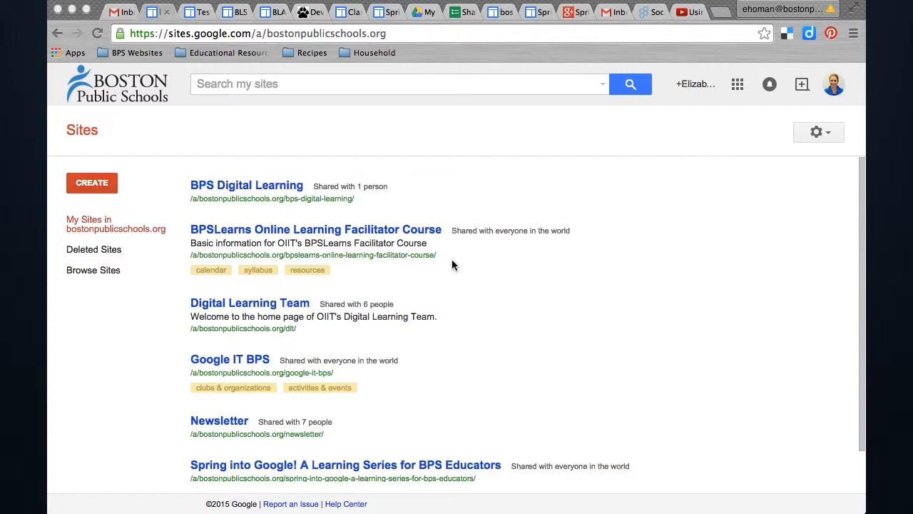
Go to sites.google.com in the browser.
left_click(278, 31)
double_click(239, 32)
left_click(240, 33)
type("sites")
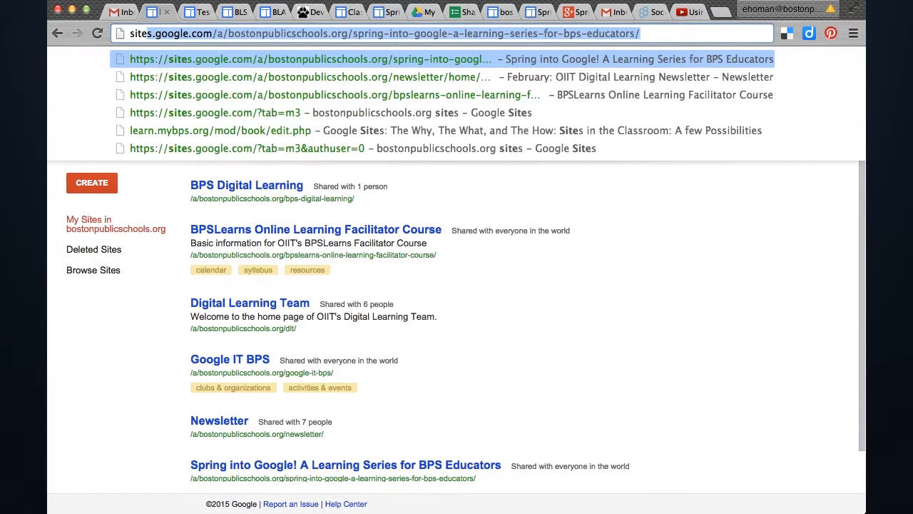
type(".google.com")
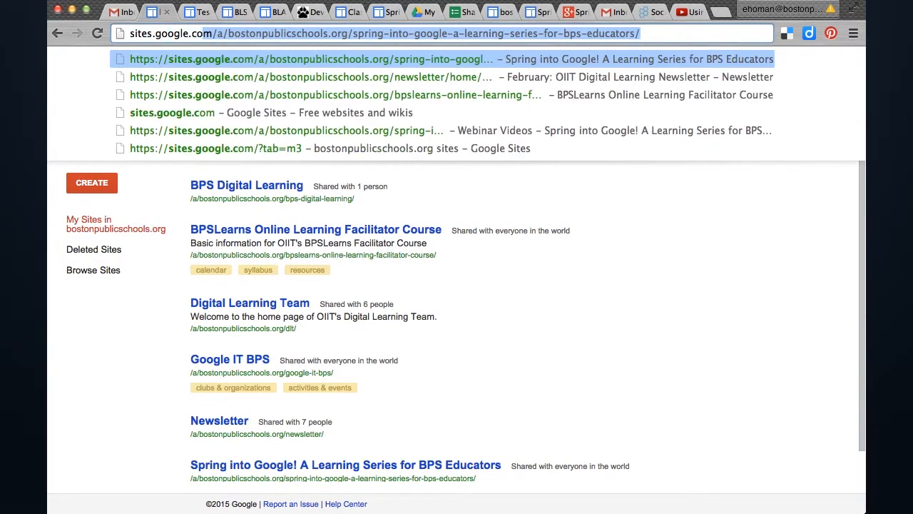
key("Delete")
key("Return")
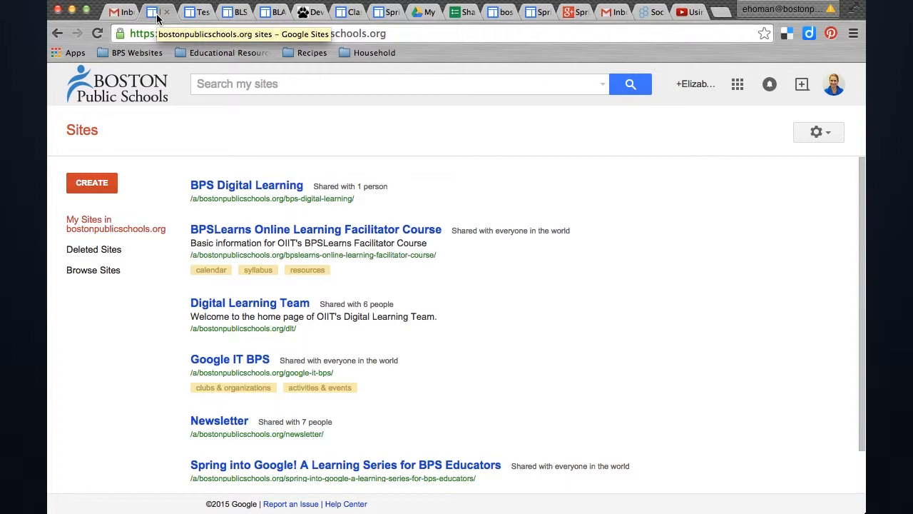
Look over the list of existing sites and start creating a new site.
scroll(427, 365, "down", 2)
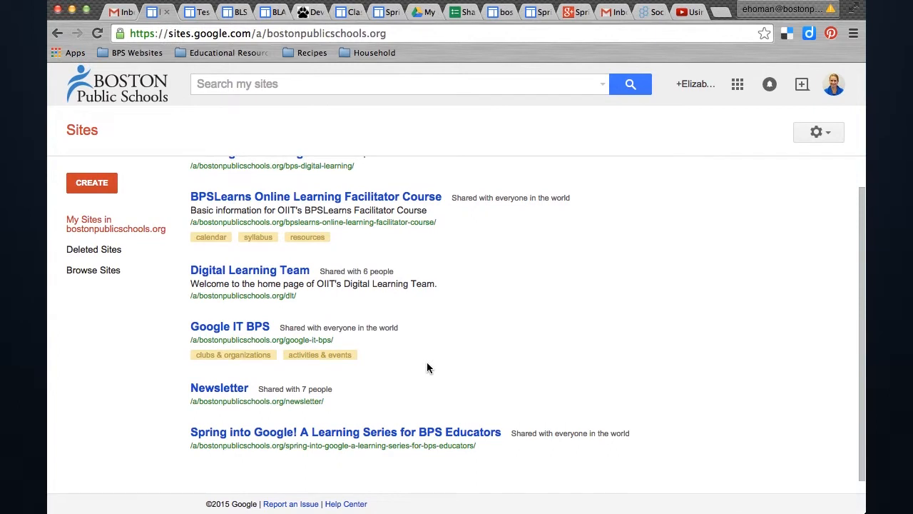
scroll(431, 364, "up", 2)
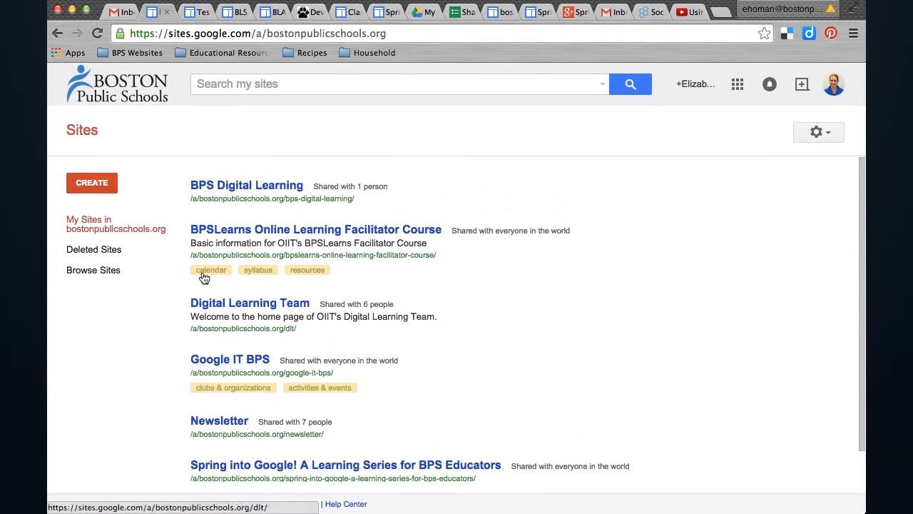
left_click(90, 184)
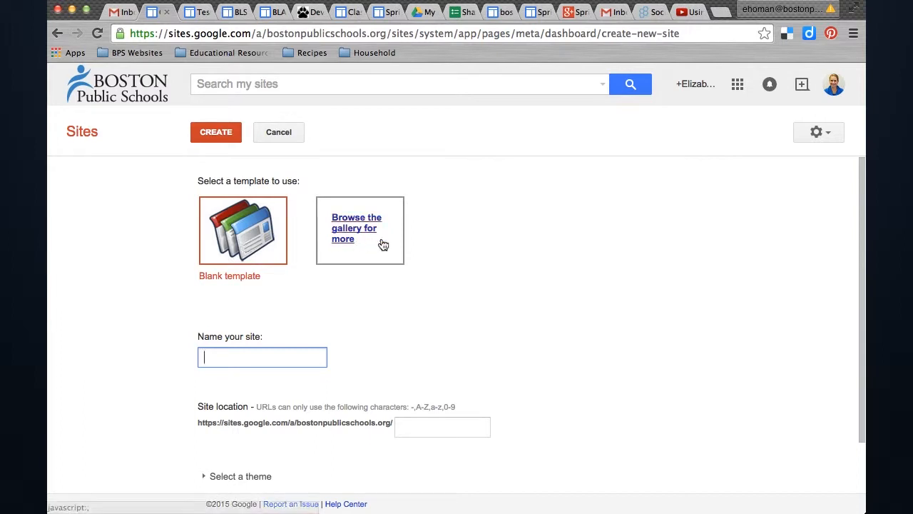
Browse the template gallery, including the organization's own and the Schools & education templates, and close it without choosing one.
left_click(352, 229)
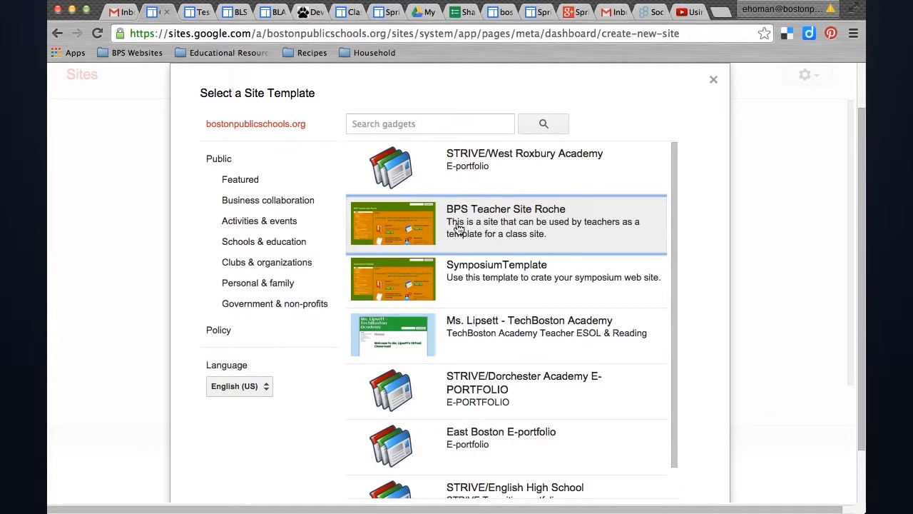
scroll(456, 342, "down", 5)
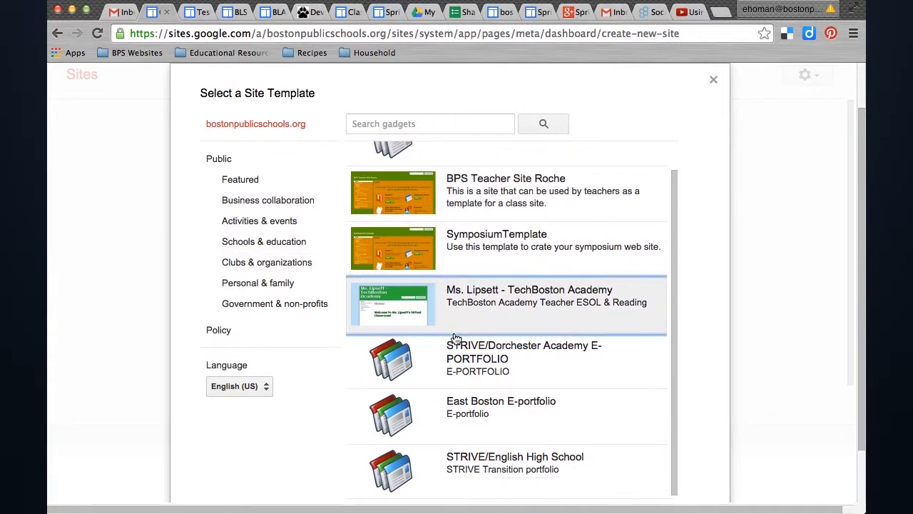
scroll(455, 339, "up", 5)
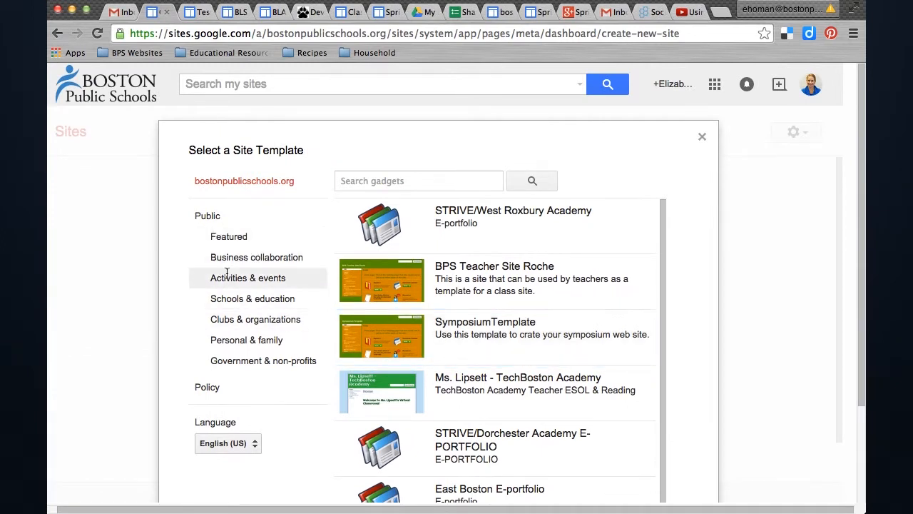
left_click(244, 304)
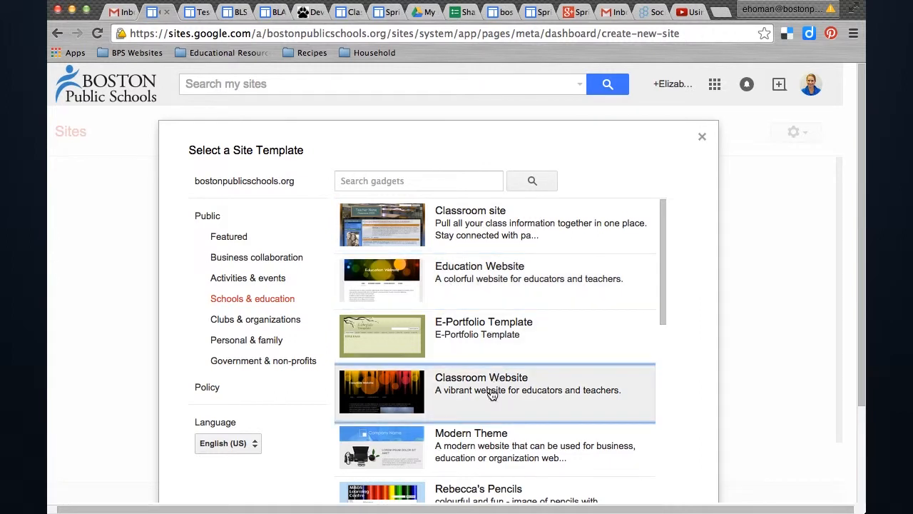
scroll(490, 401, "down", 5)
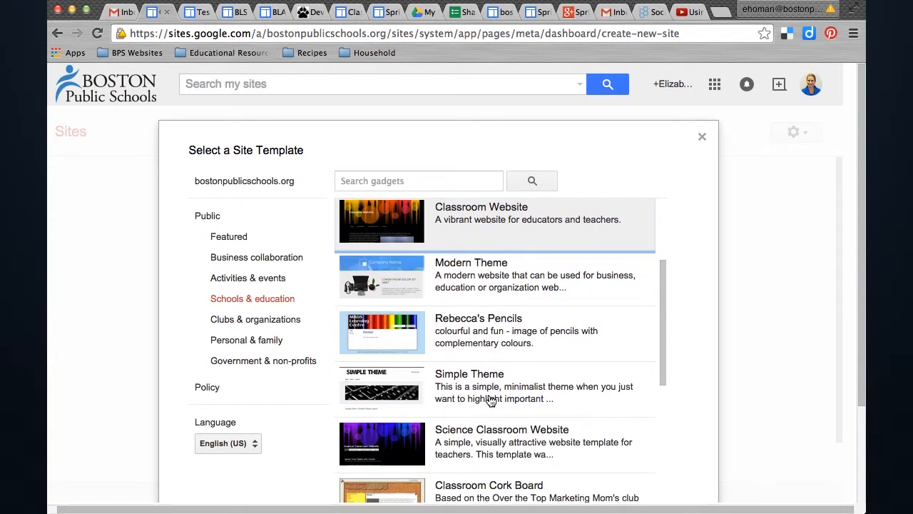
left_click(702, 139)
Choose the blank template and name the site "Trial Classroom Site", keeping trial-classroom-site as its location.
left_click(227, 241)
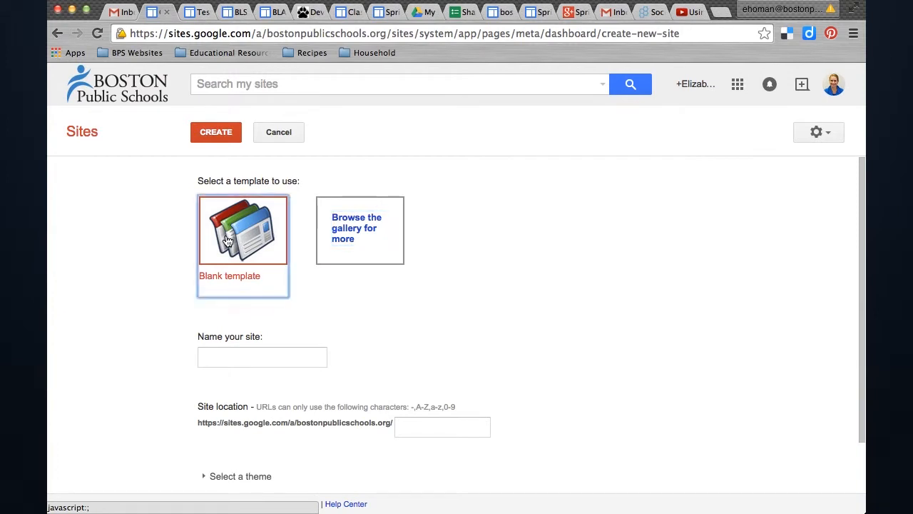
left_click(218, 354)
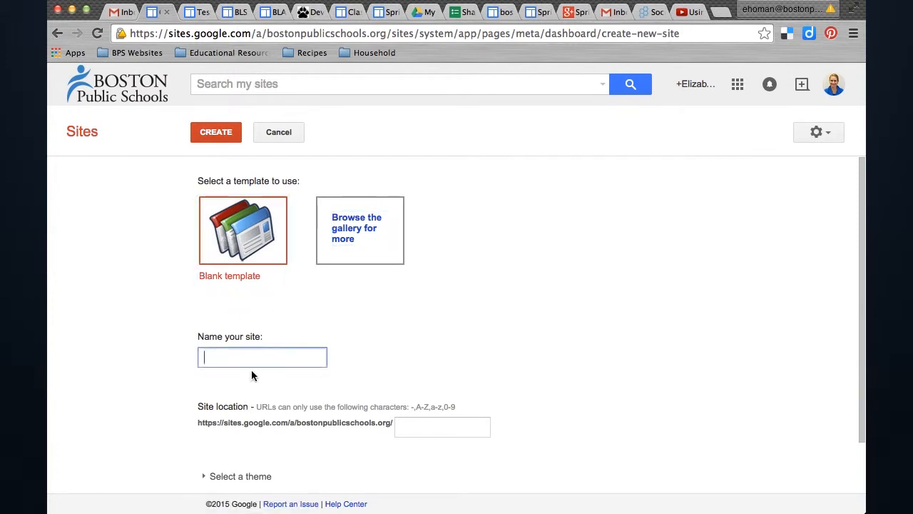
type("Trial Classroom Site")
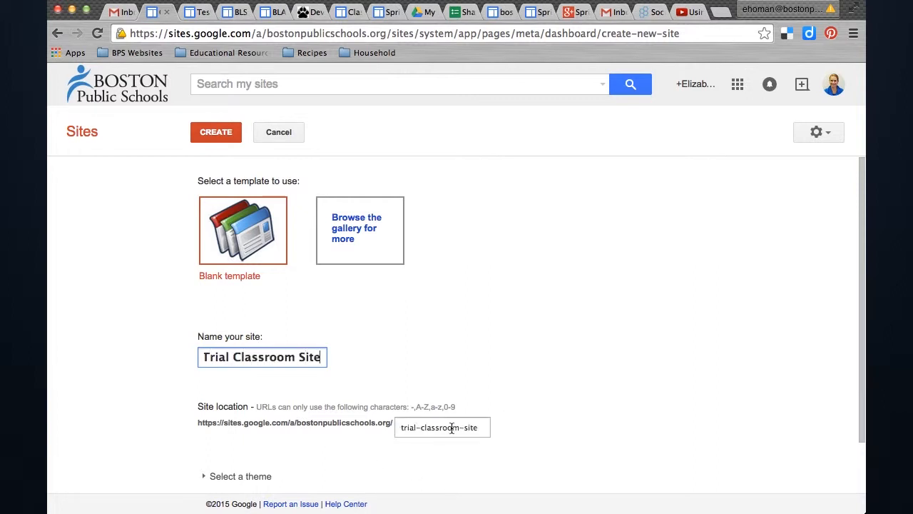
left_click(445, 427)
left_click(273, 359)
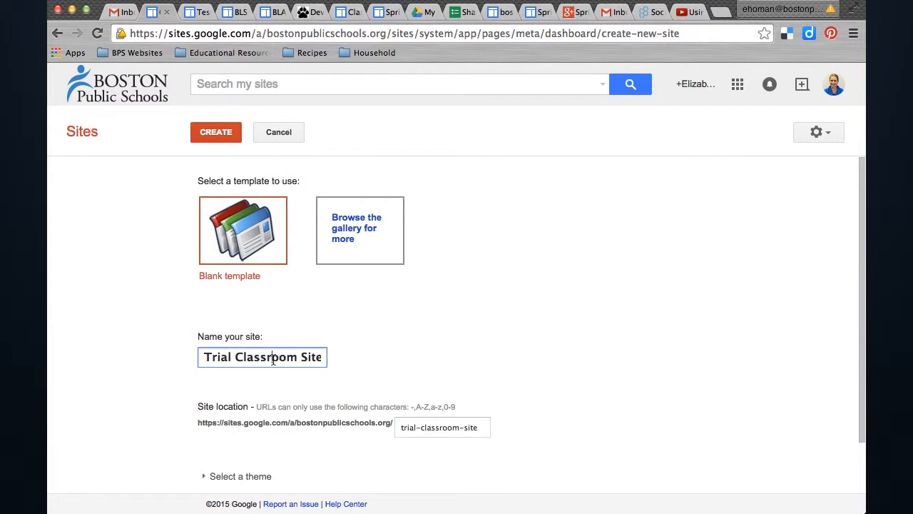
left_click(436, 427)
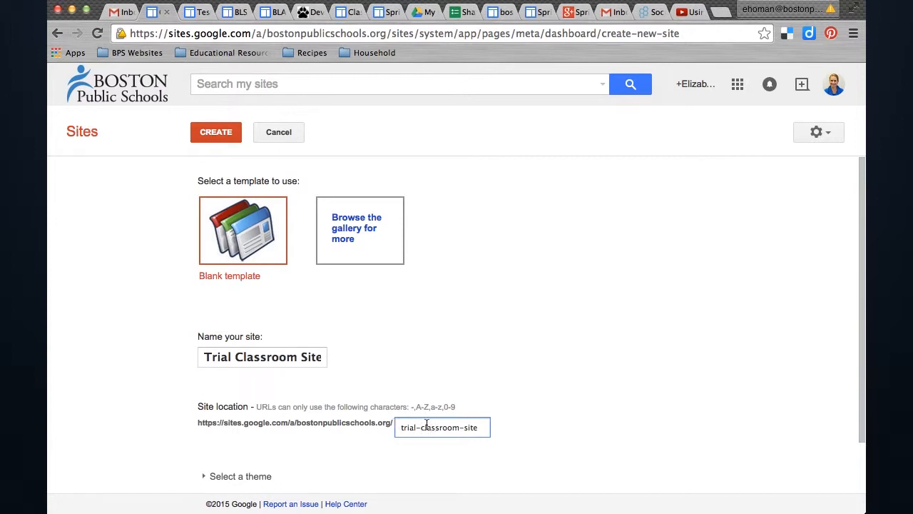
Expand the theme choices and apply the Open Sky theme to the new site.
scroll(524, 428, "down", 2)
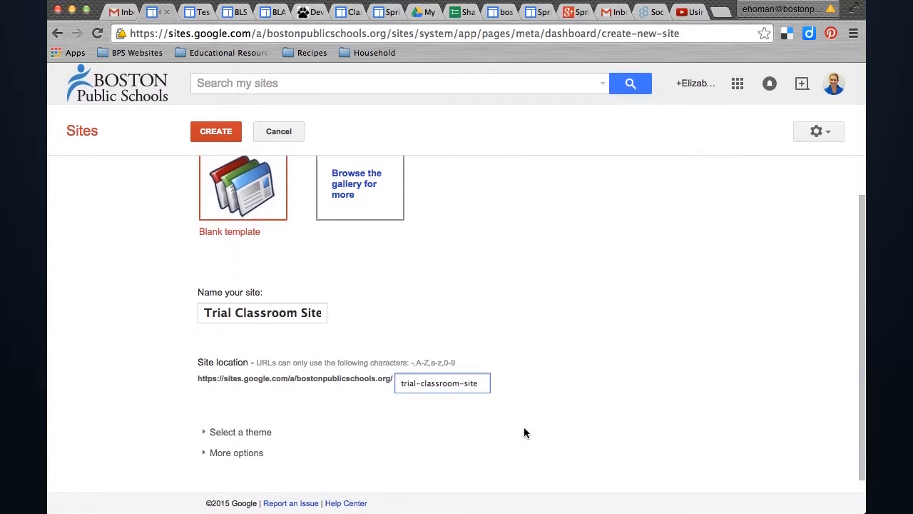
left_click(236, 432)
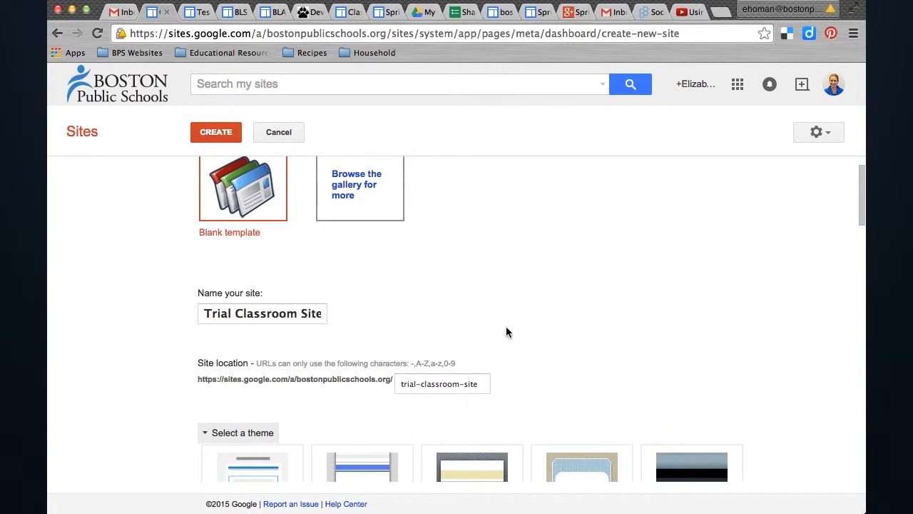
scroll(723, 335, "down", 5)
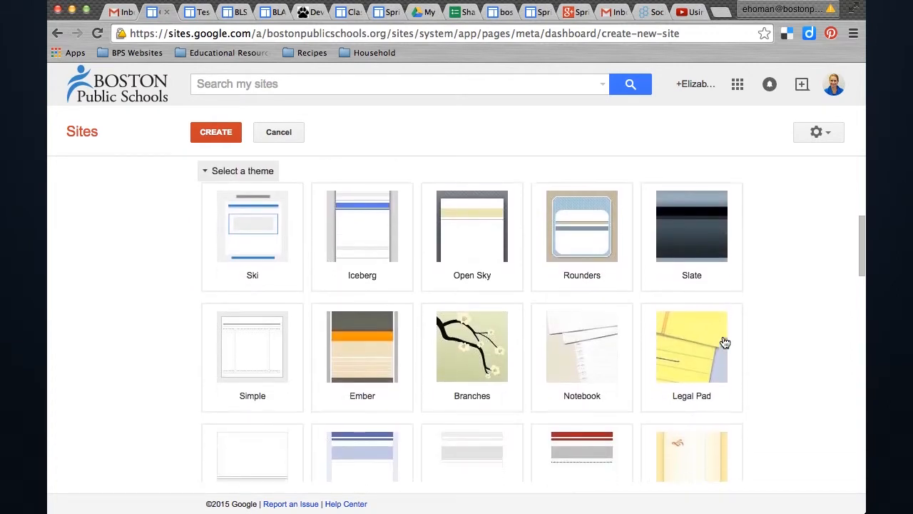
left_click(494, 211)
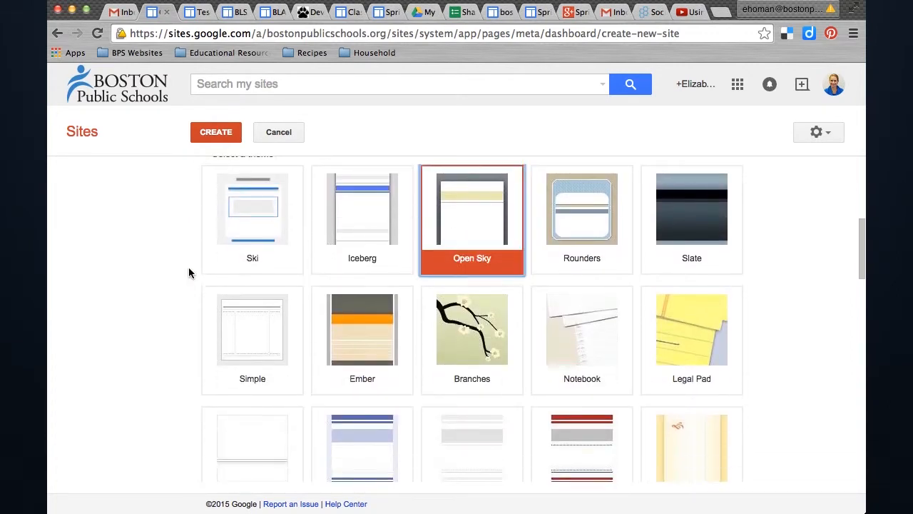
Enter "education, students, science" as the site categories under the additional options and clear them again.
scroll(165, 277, "down", 15)
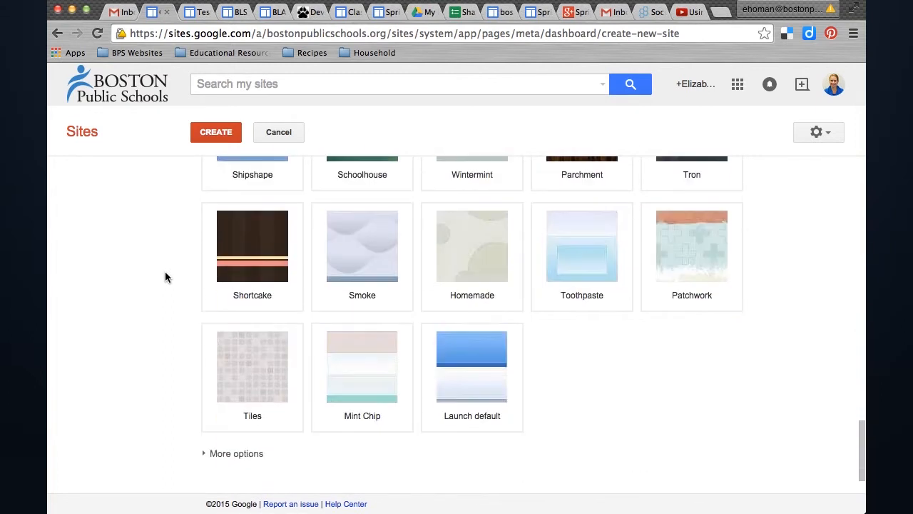
left_click(205, 453)
scroll(120, 385, "down", 4)
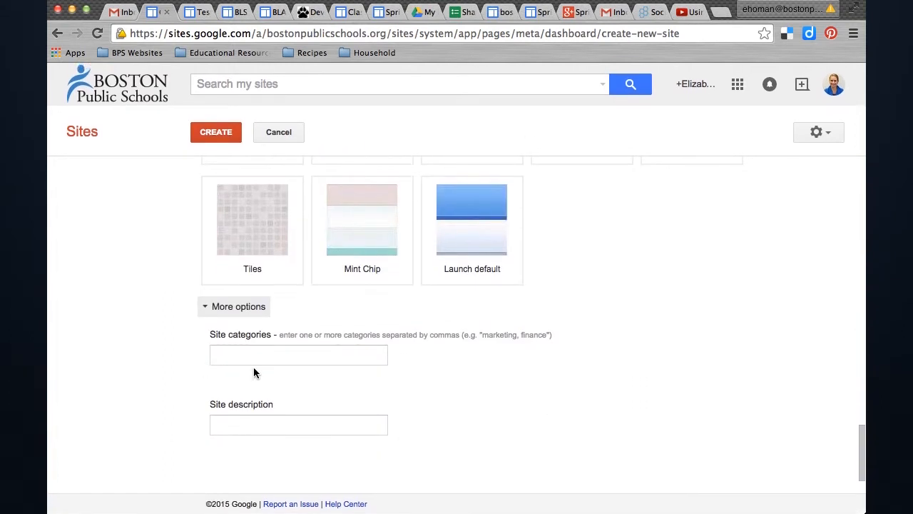
left_click(304, 355)
type("edeu")
key("BackSpace")
key("BackSpace")
type("uc")
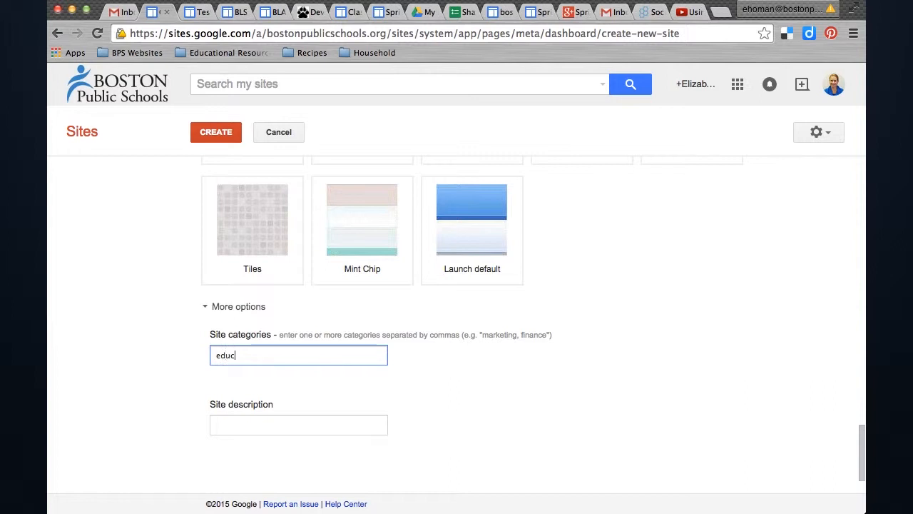
type("ation, students, science")
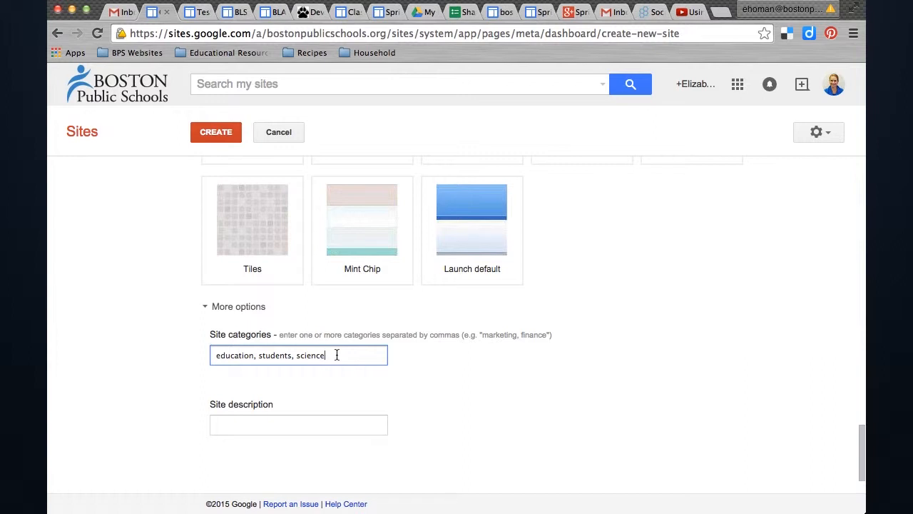
left_click_drag(336, 354, 195, 347)
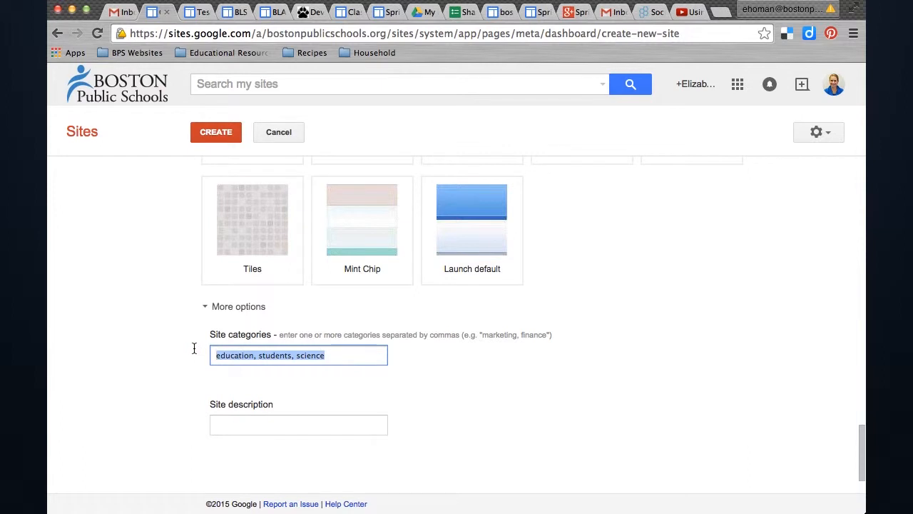
key("BackSpace")
Create the site and review the page and site actions available for its home page.
scroll(124, 281, "up", 10)
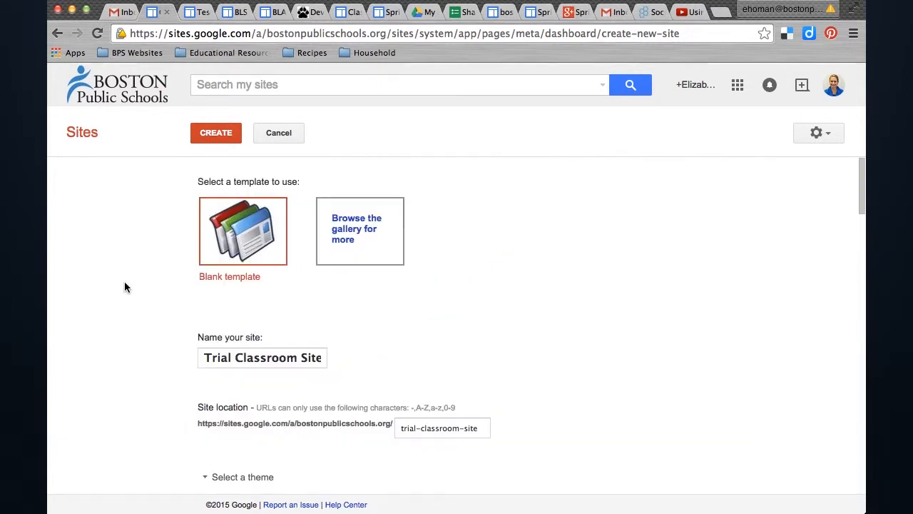
left_click(215, 134)
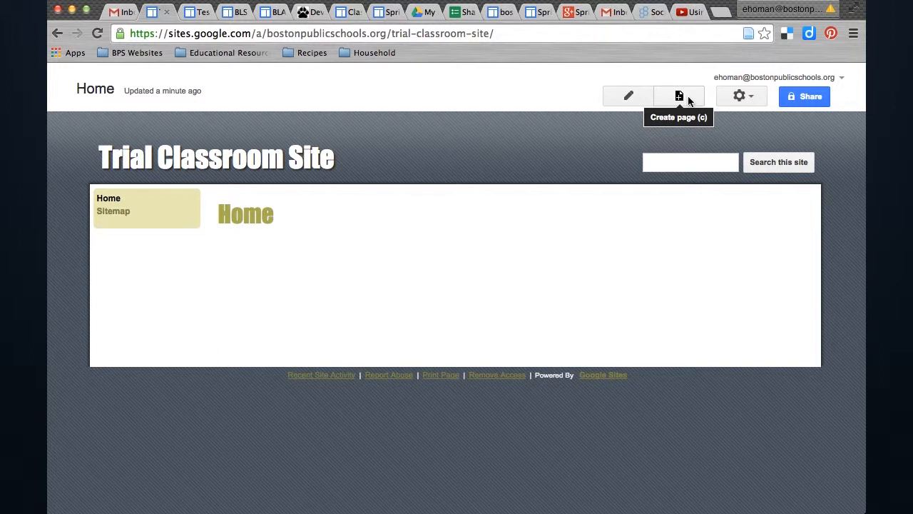
left_click(749, 98)
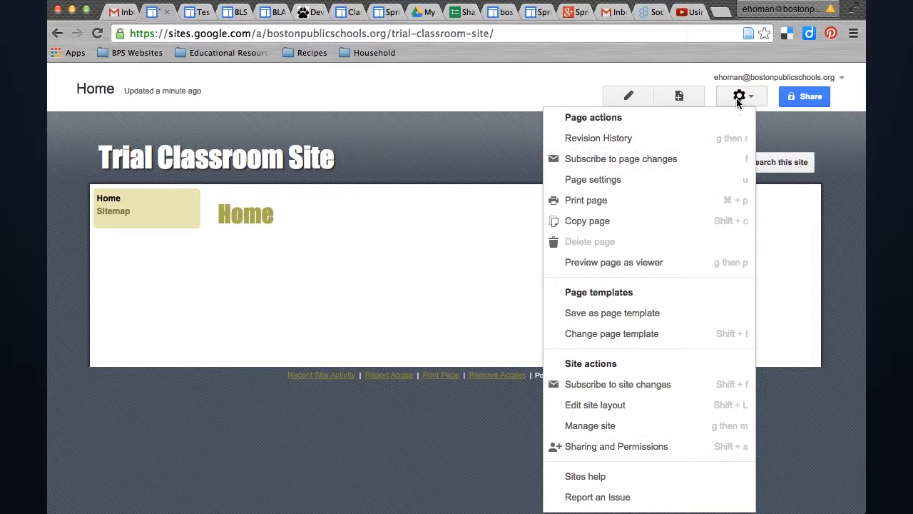
left_click(238, 284)
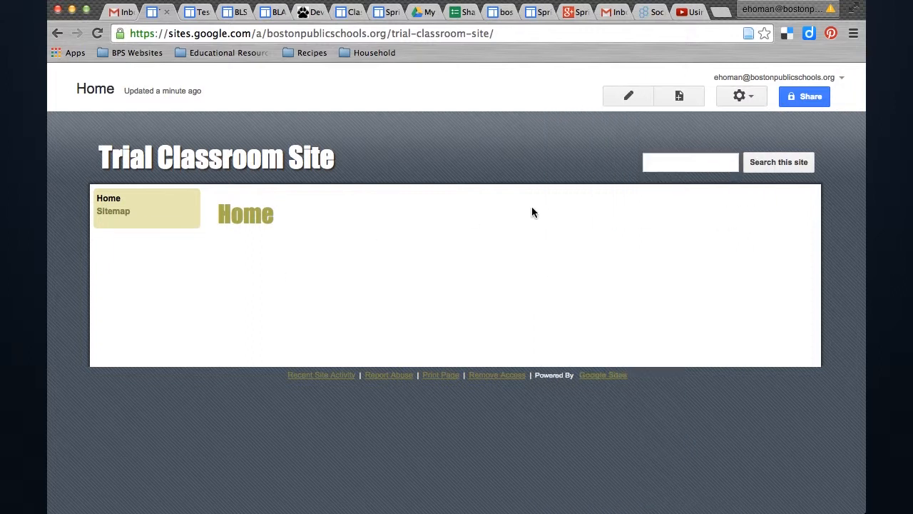
Edit the Home page and enter "Here's an example of a hyperlink" in its body.
left_click(631, 98)
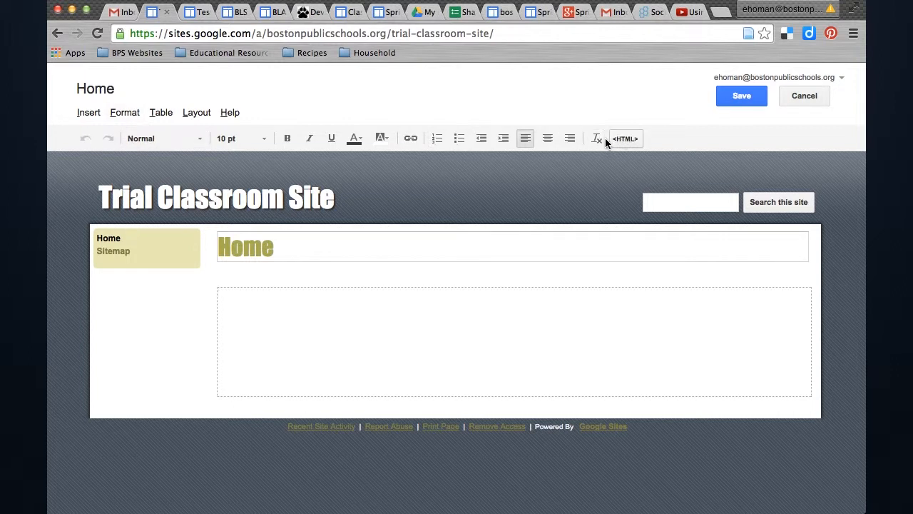
left_click(355, 139)
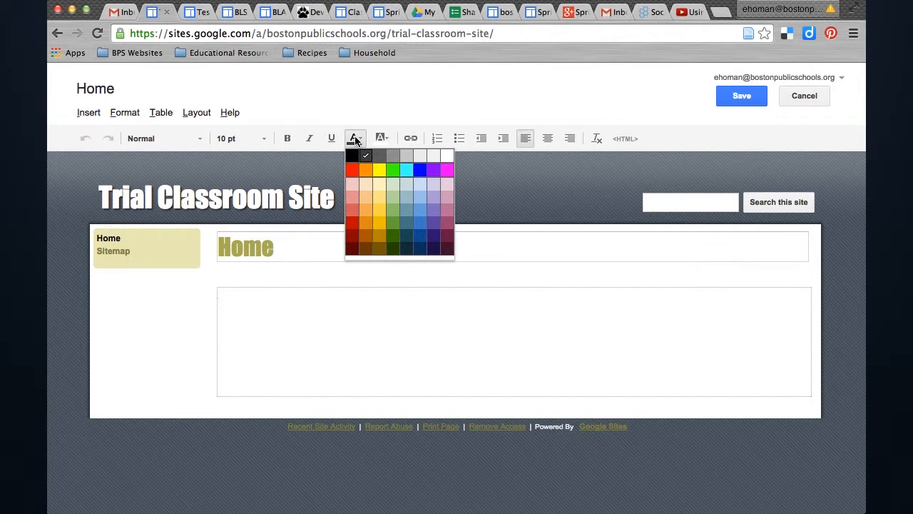
left_click(383, 140)
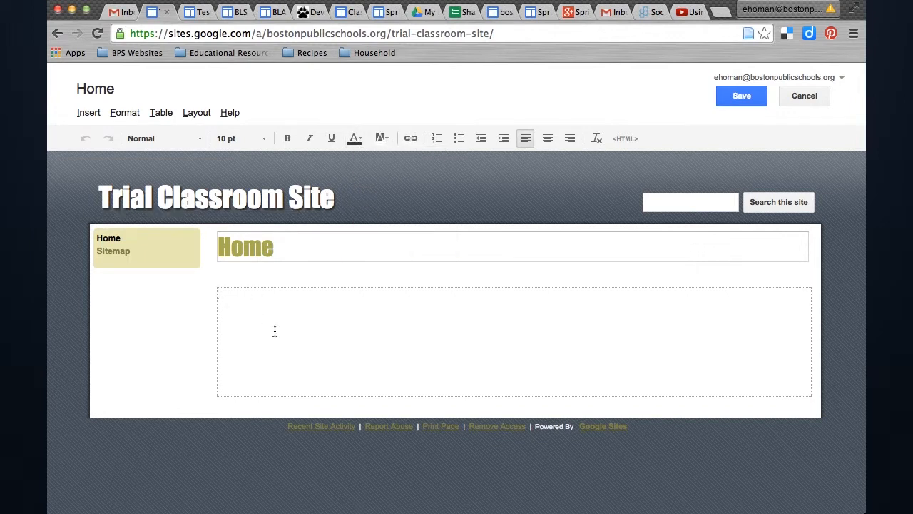
type("T")
type("Here's an example of a hyperlink")
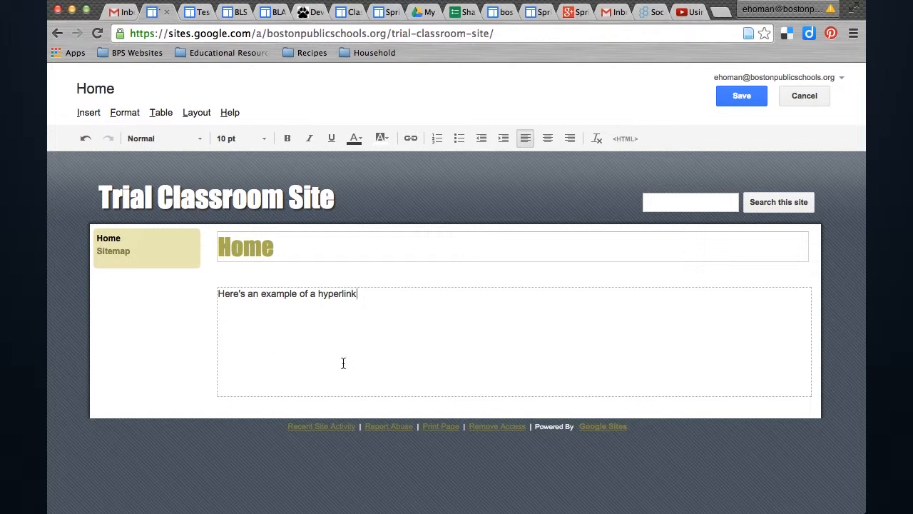
Copy the web address of the Spring into Google learning series site and return to the Home page being edited.
double_click(340, 293)
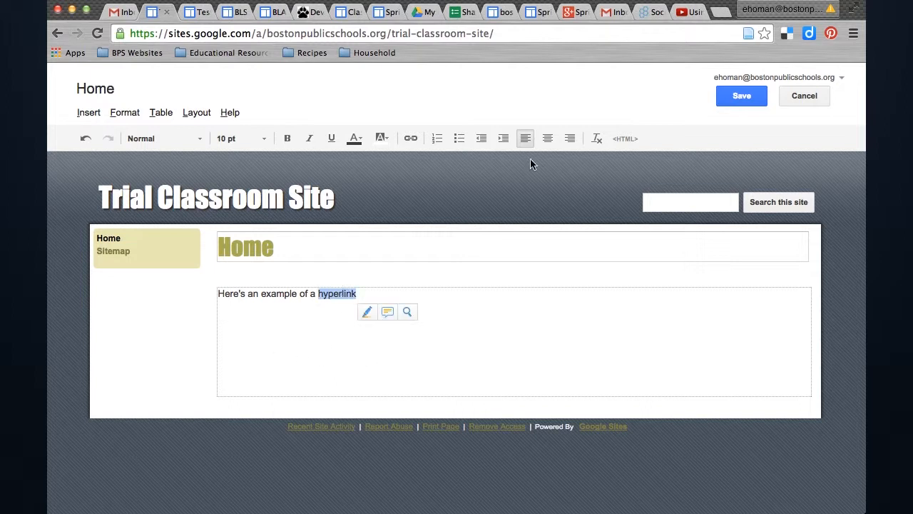
left_click(536, 12)
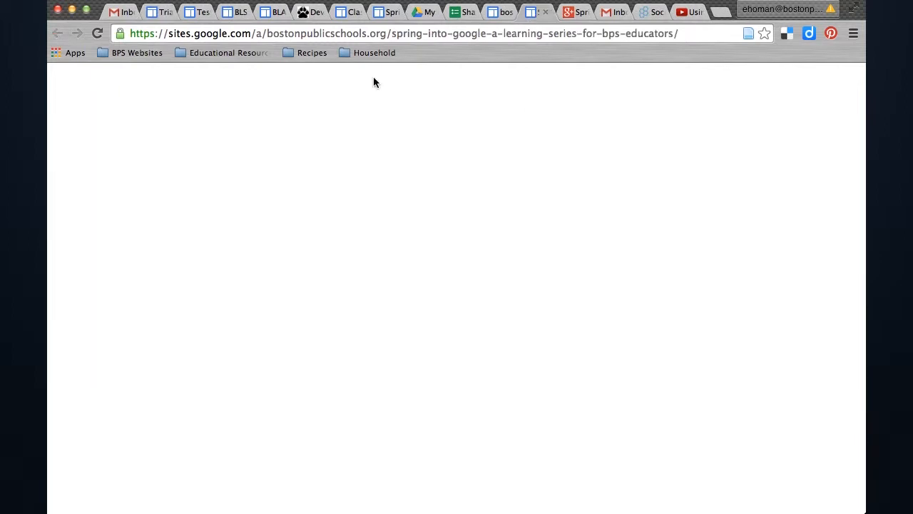
left_click(300, 33)
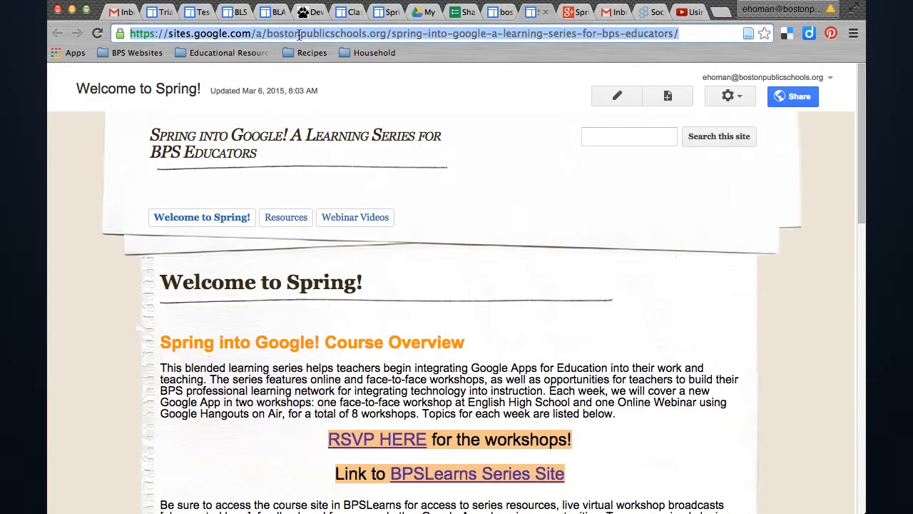
left_click(163, 13)
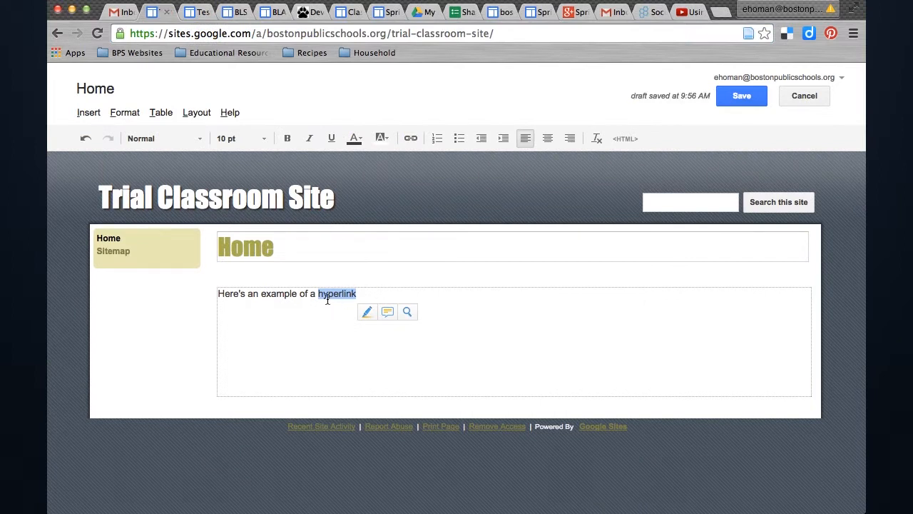
Link the words "of a hyperlink" in the Home page body to the copied Spring into Google web address.
left_click_drag(357, 296, 302, 293)
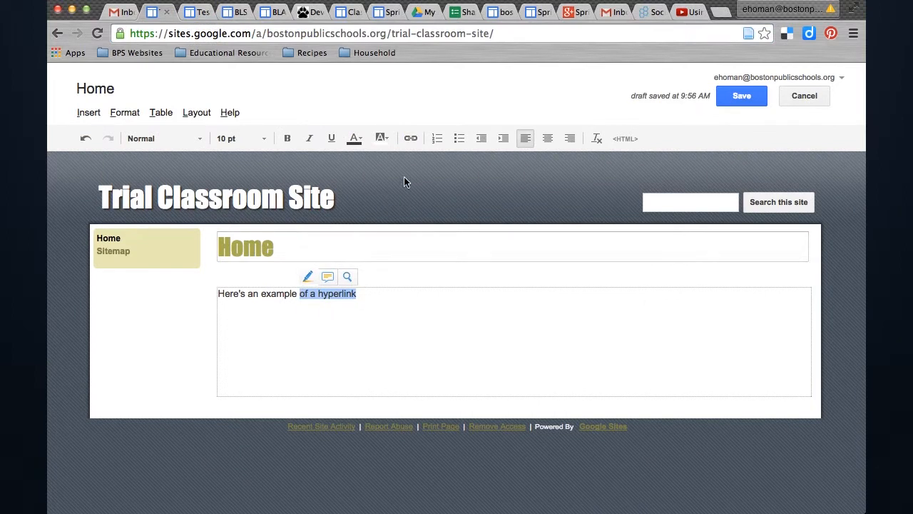
left_click(411, 140)
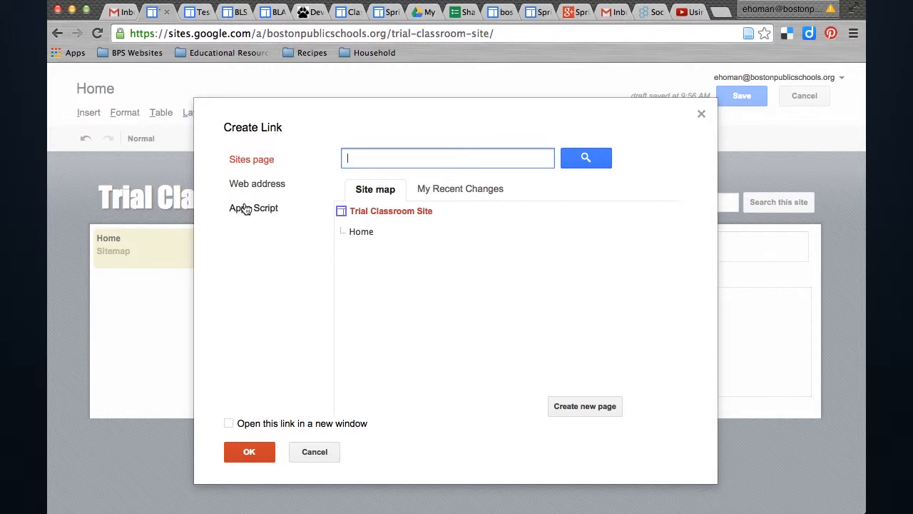
left_click(259, 183)
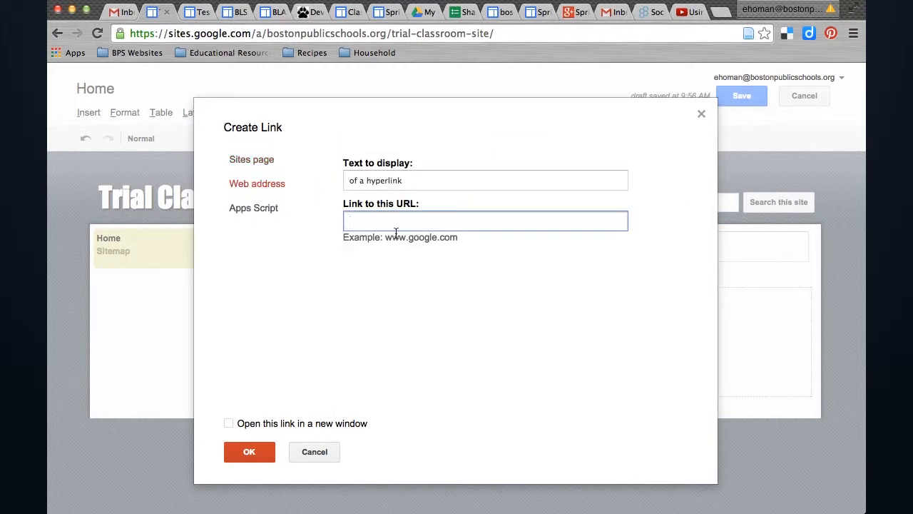
key("super+v")
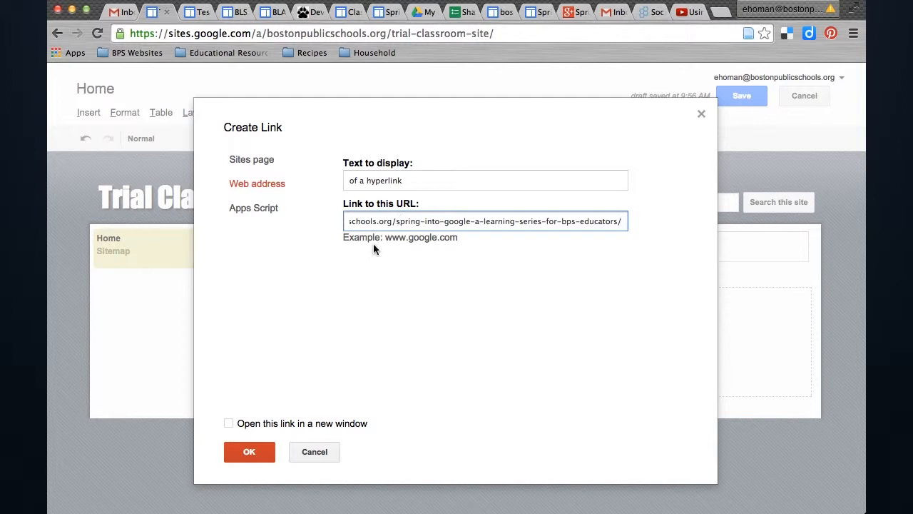
left_click(251, 457)
left_click(414, 351)
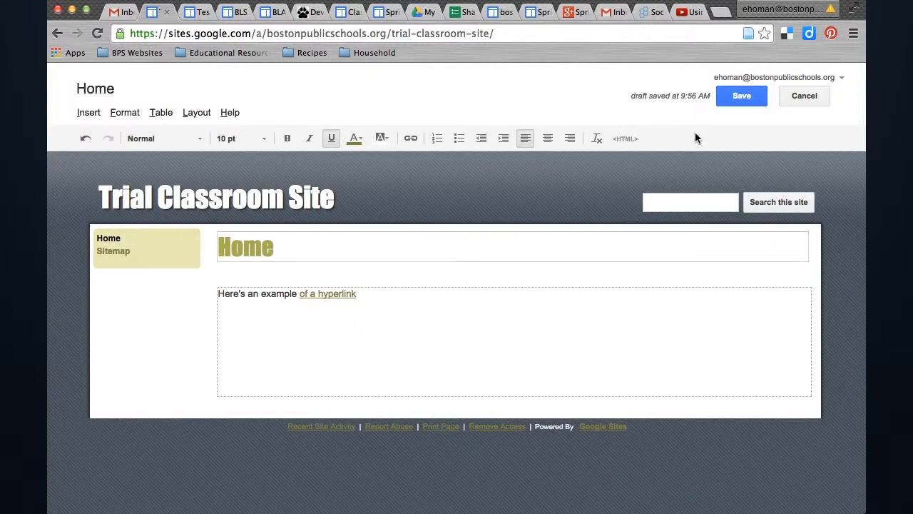
Save the Home page, follow its hyperlink to test it, and return to the classroom site.
left_click(739, 97)
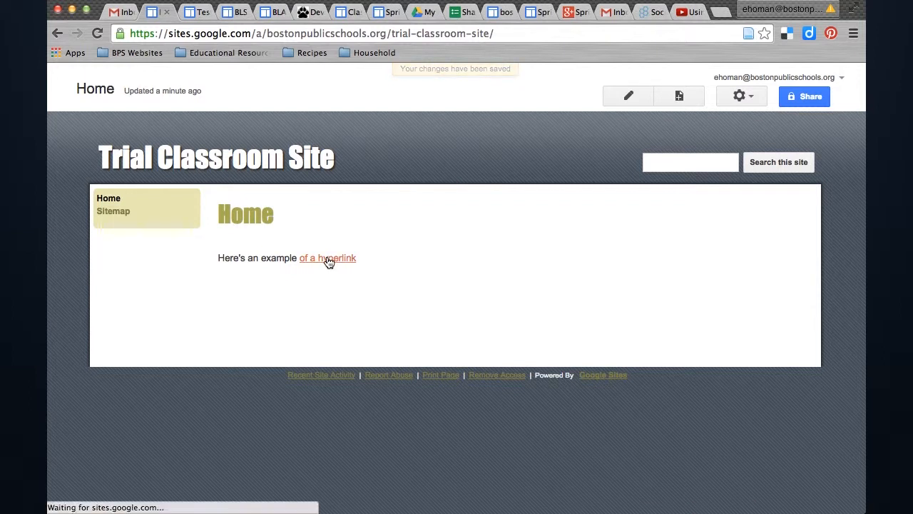
left_click(328, 260)
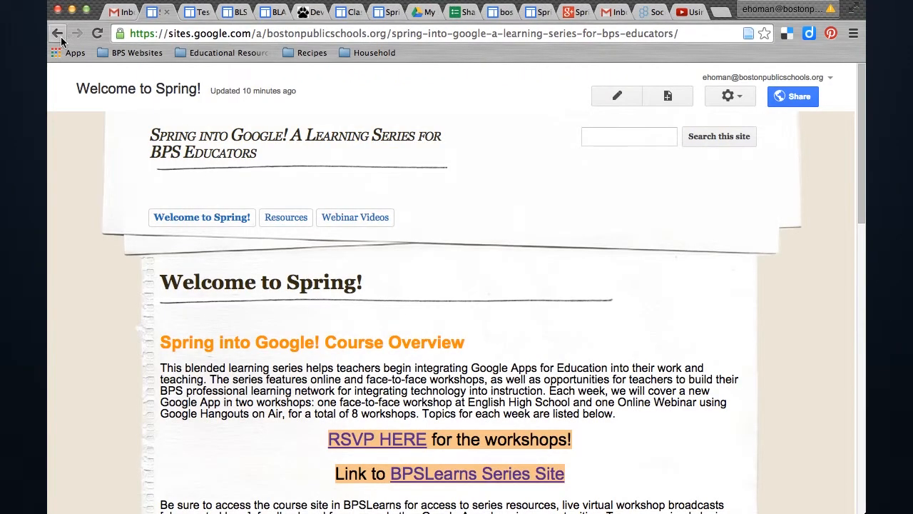
left_click(58, 33)
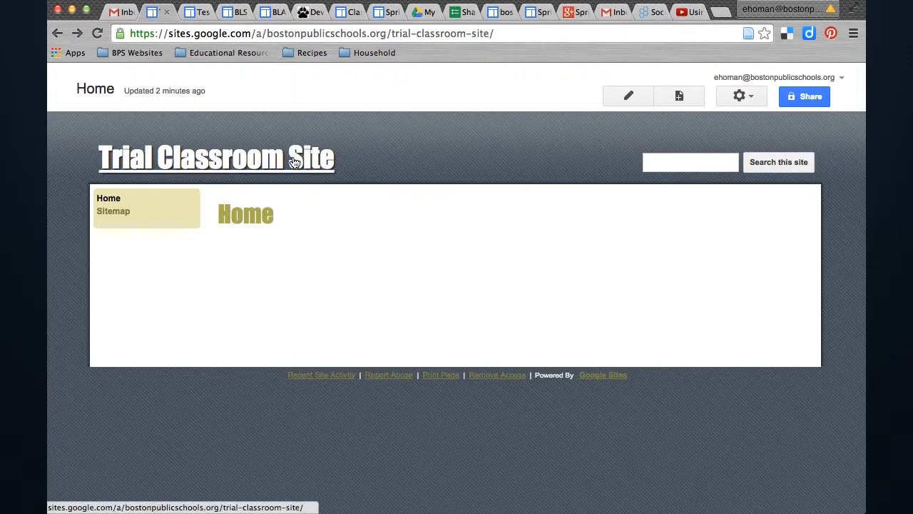
Start a new page in Trial Classroom Site and name it "Sub-page test".
left_click(678, 98)
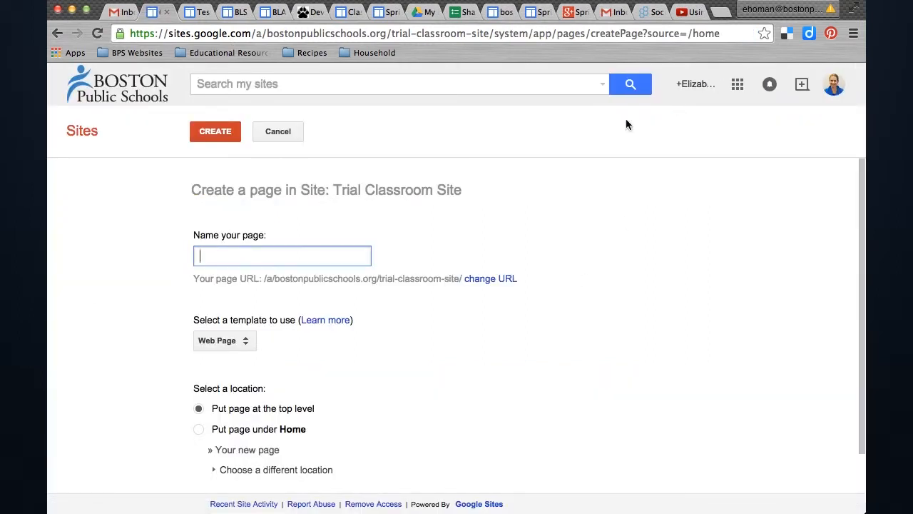
type("Sub-page test")
left_click(500, 385)
scroll(500, 385, "down", 1)
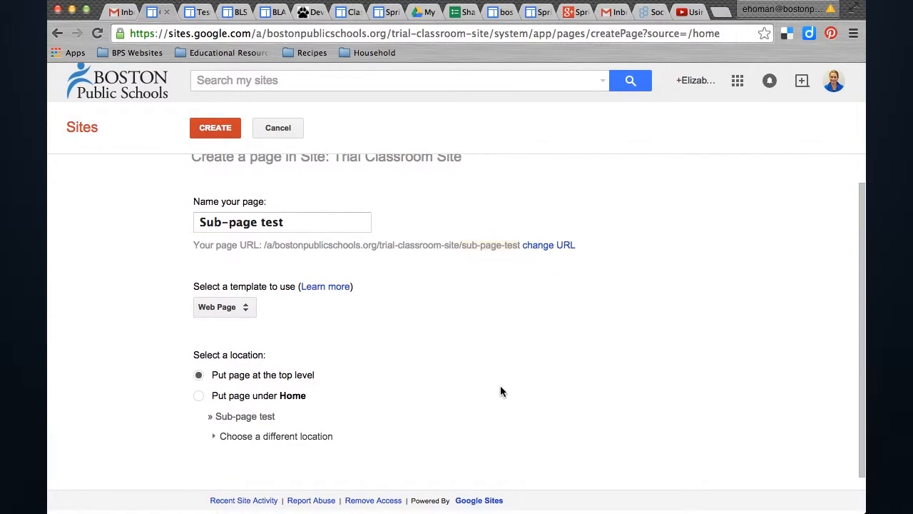
Expand the location choices, try placing the page under Home, and set its location to the top level.
left_click(239, 437)
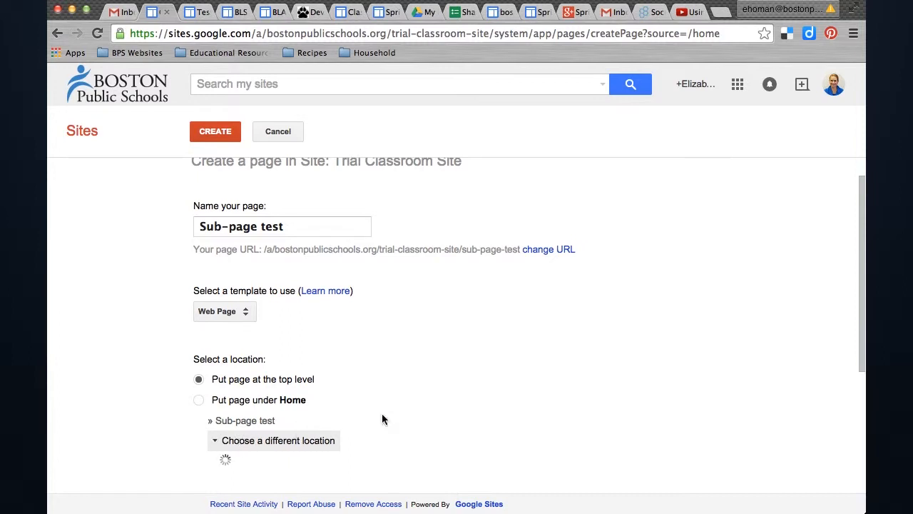
scroll(455, 399, "down", 3)
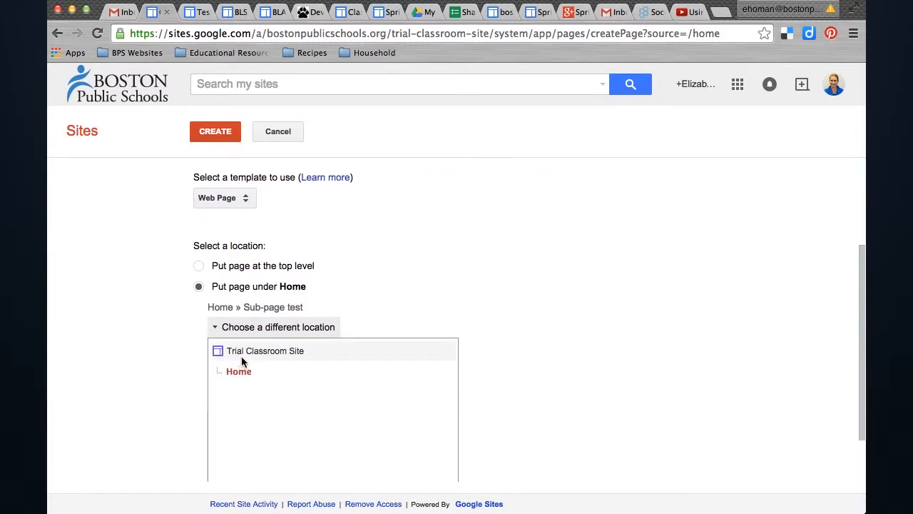
left_click(199, 266)
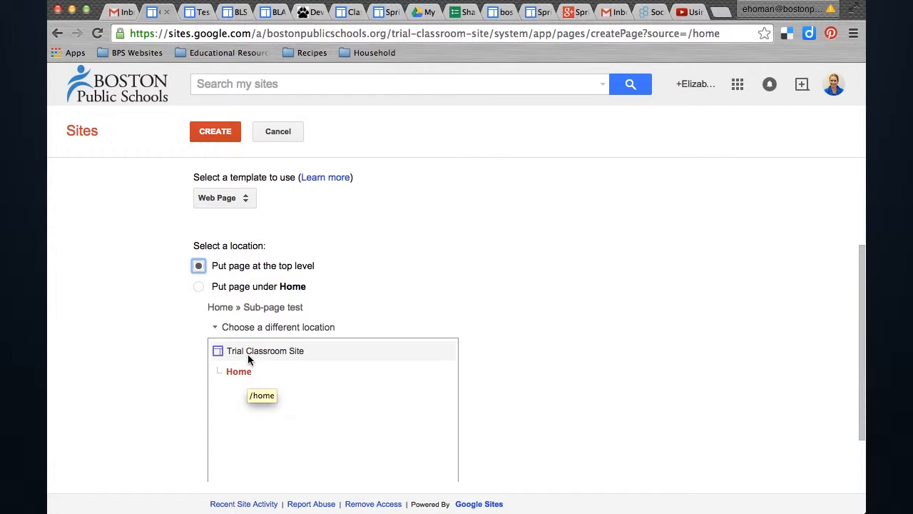
left_click(238, 372)
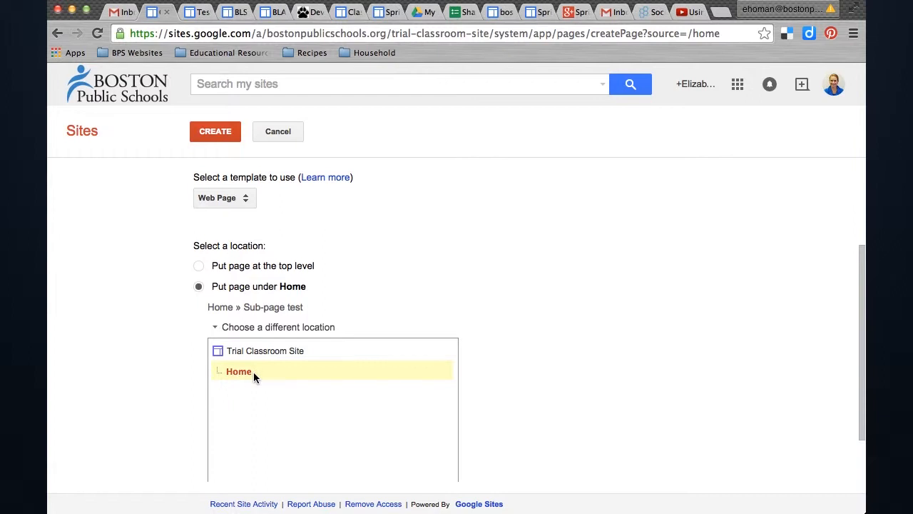
left_click(200, 266)
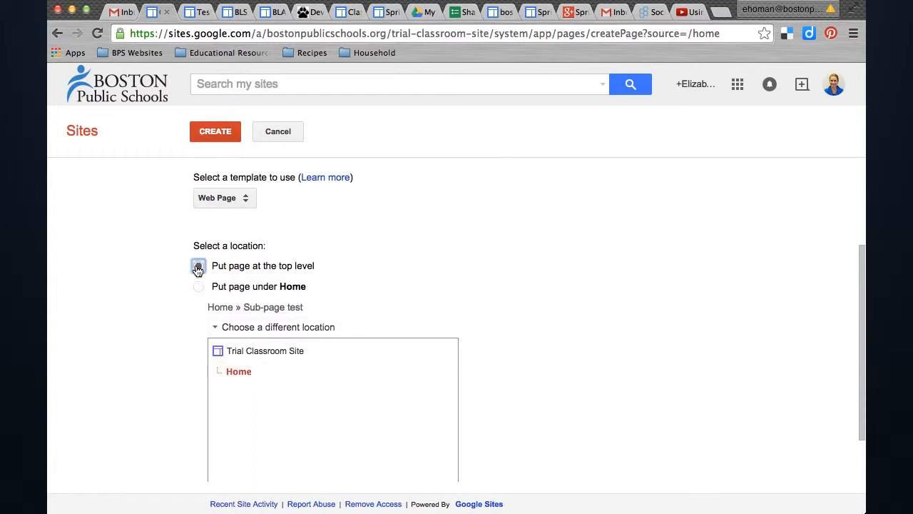
Create the page and check its navigation link by visiting Home and returning to Sub-page test.
left_click(223, 135)
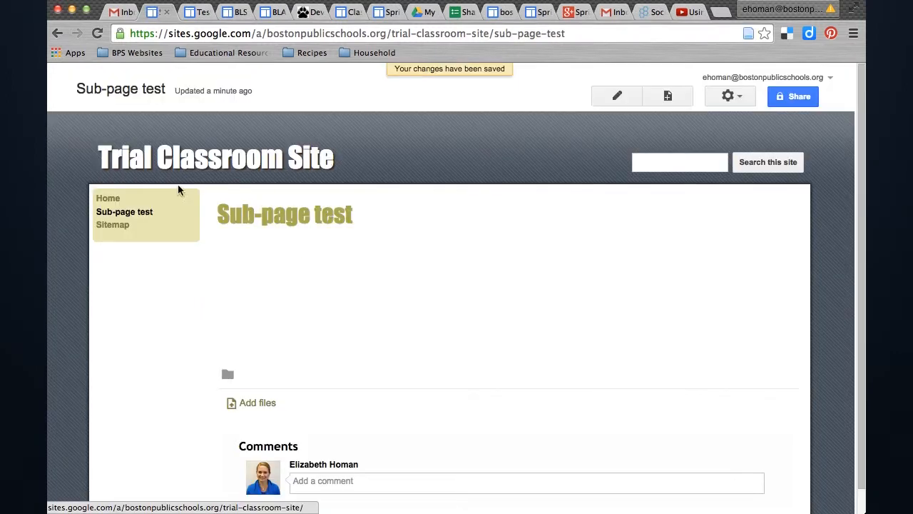
left_click(107, 199)
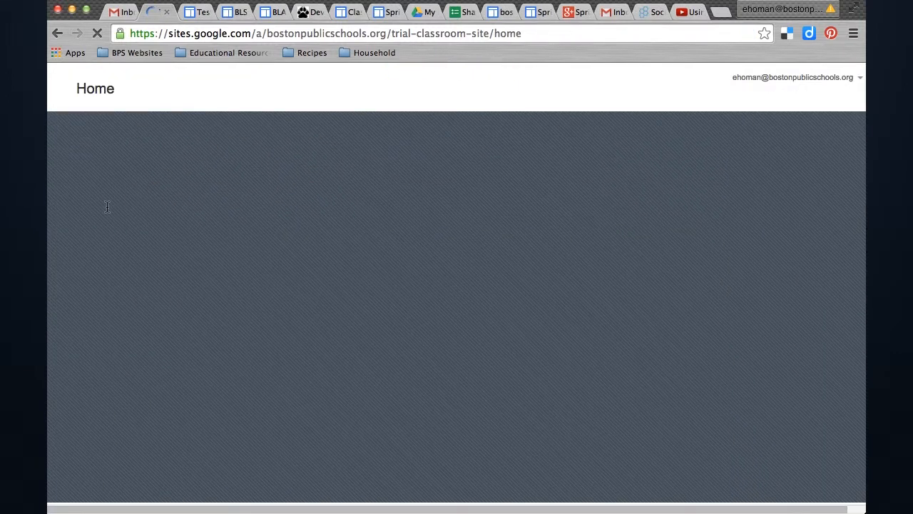
left_click(107, 214)
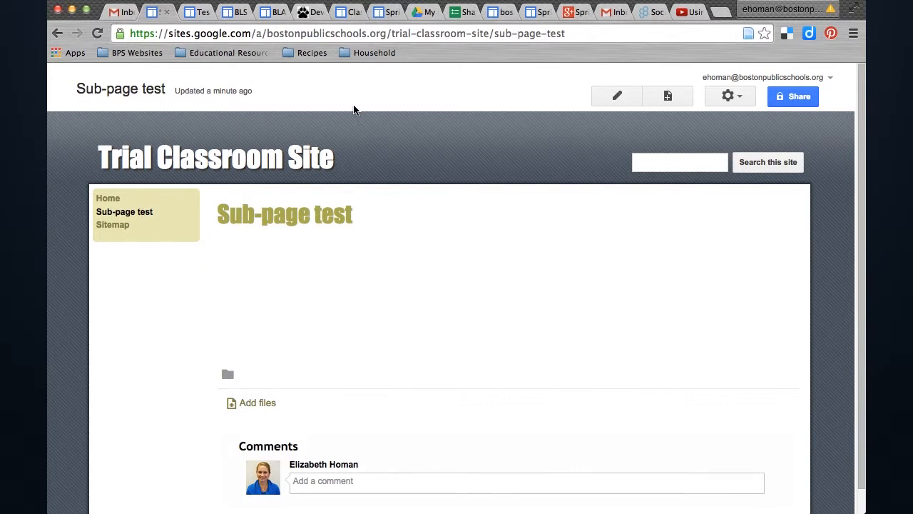
Switch to the open edit of the Welcome to Spring! page and save it, overwriting the conflicting changes.
left_click(385, 12)
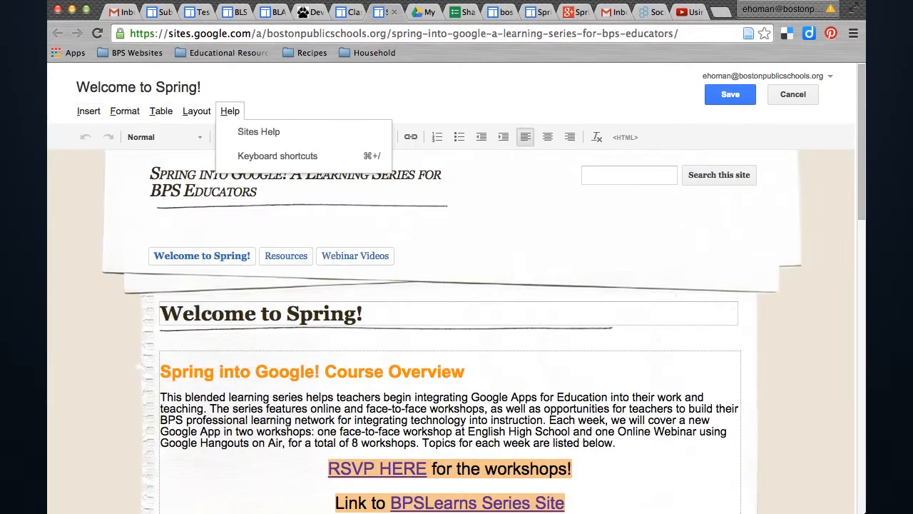
left_click(83, 113)
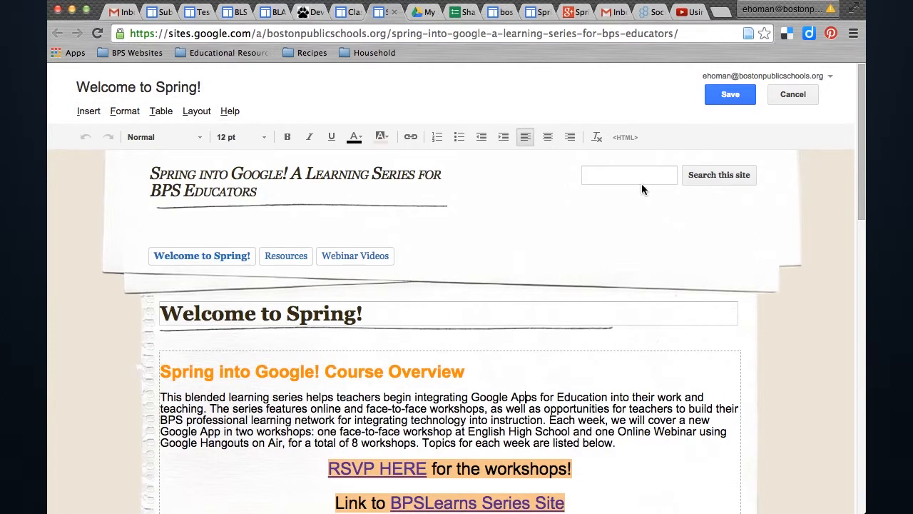
left_click(722, 95)
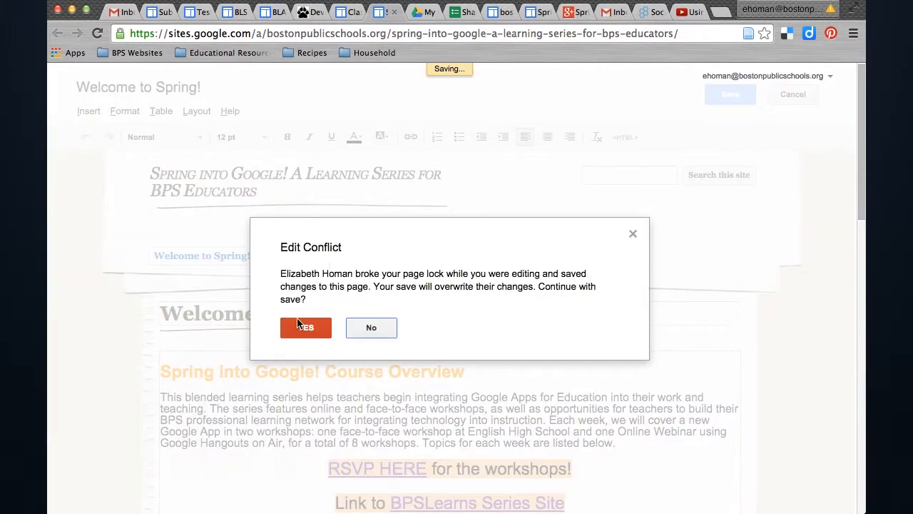
left_click(305, 328)
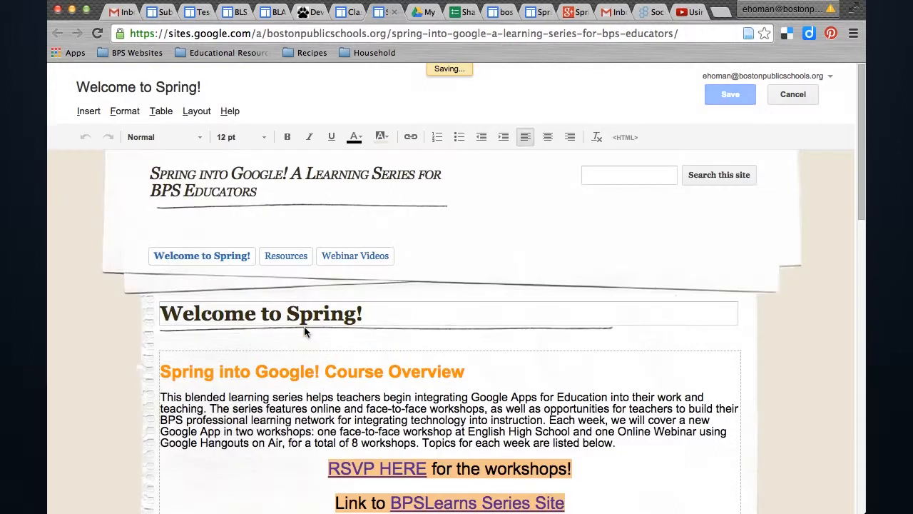
left_click(729, 99)
Examine the Welcome to Spring! page and the Webinar Videos page with its broadcast videos and backchannel link.
scroll(316, 310, "down", 1)
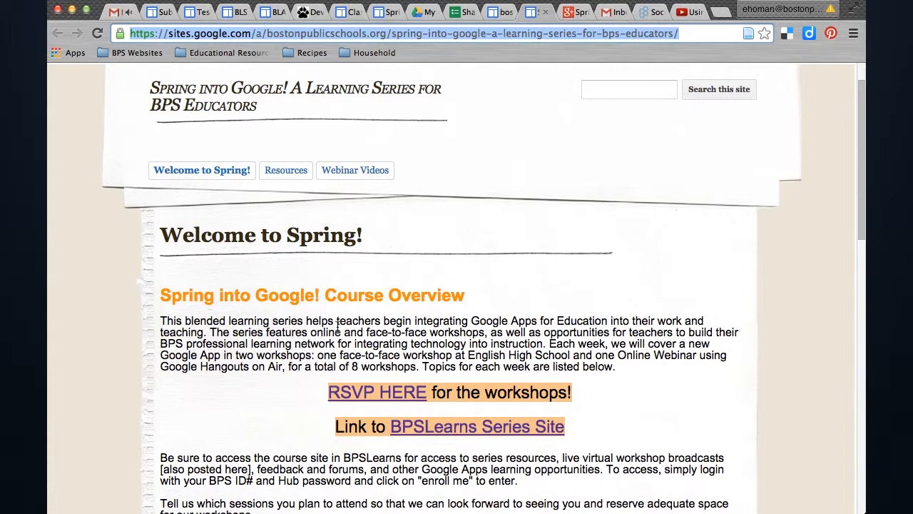
scroll(323, 351, "down", 1)
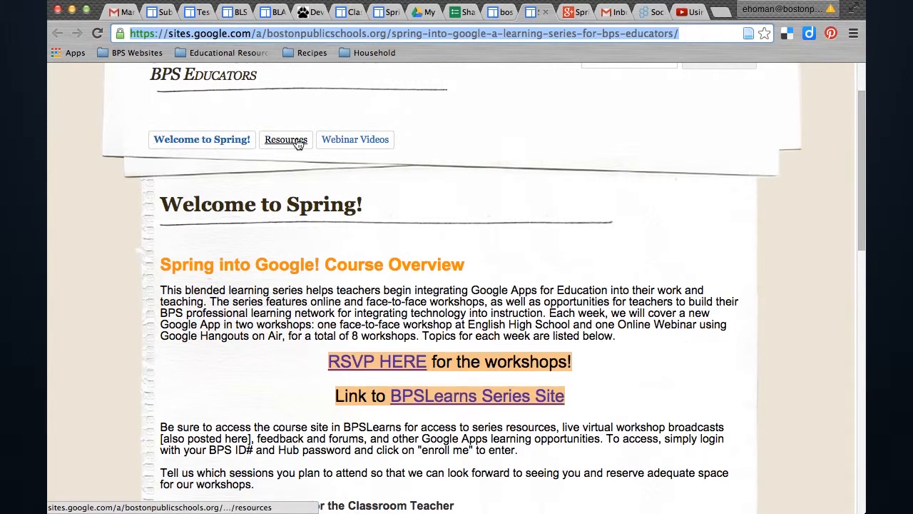
left_click(344, 142)
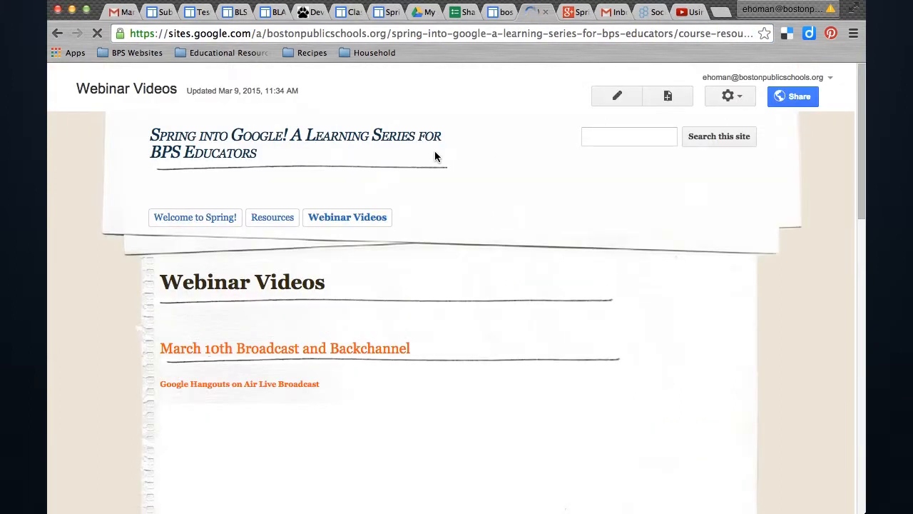
scroll(563, 207, "down", 3)
scroll(563, 208, "down", 5)
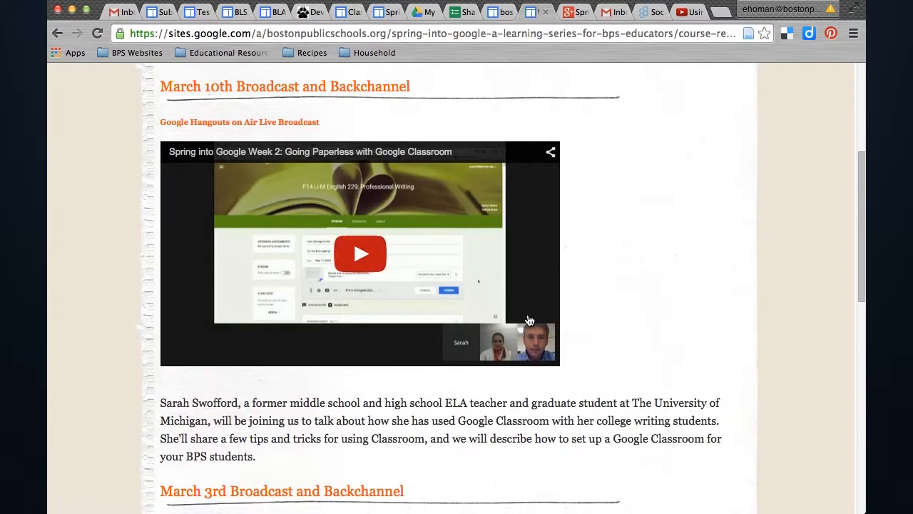
scroll(530, 314, "down", 12)
scroll(538, 392, "down", 6)
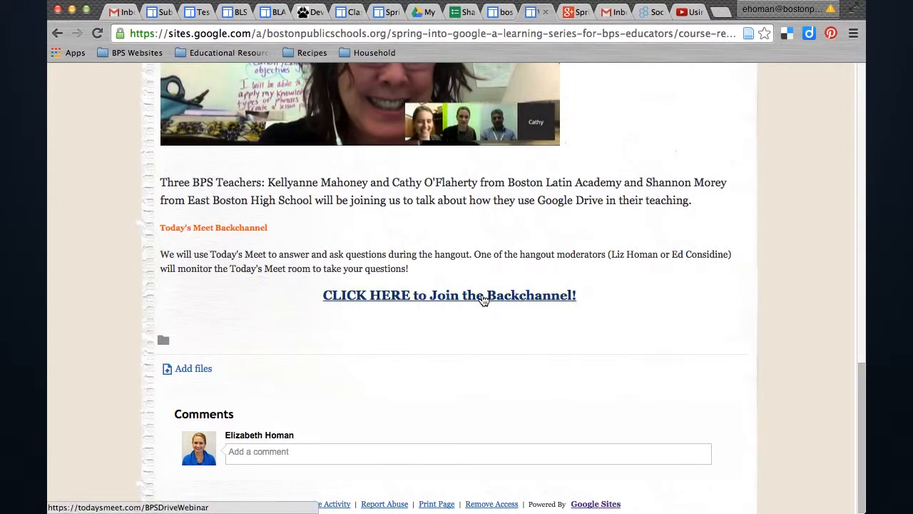
scroll(490, 404, "up", 4)
scroll(490, 405, "up", 20)
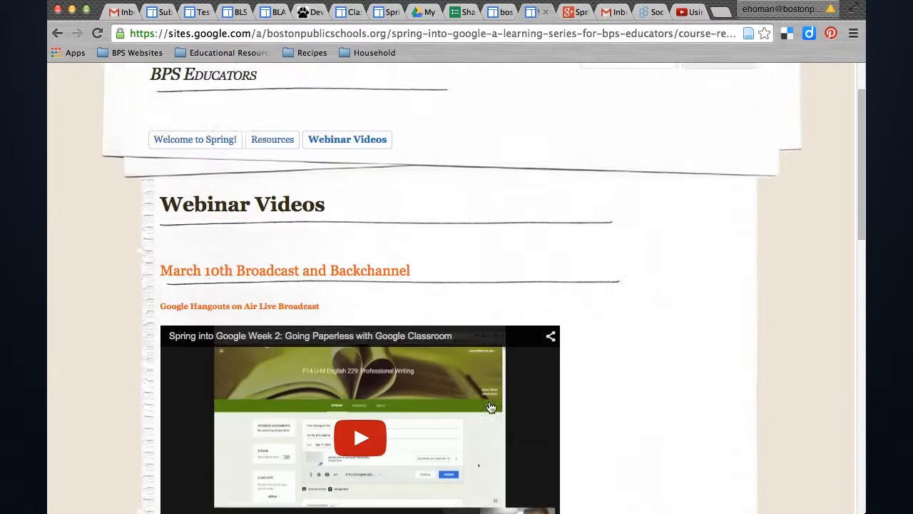